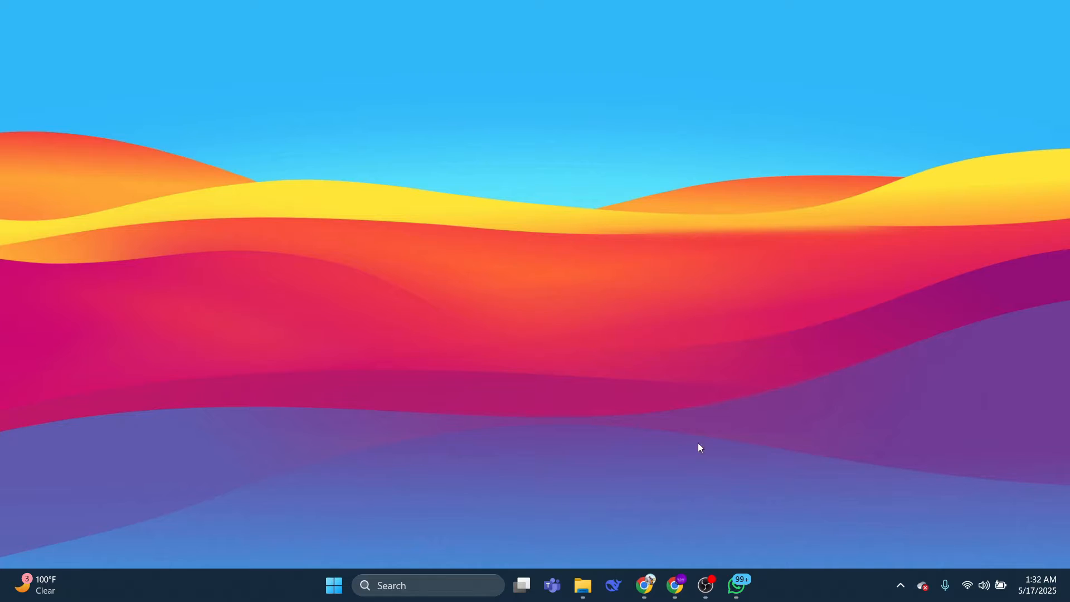
- Switch to OBS Studio and open the Output settings, keeping the streaming rate control at CBR
click(706, 585)
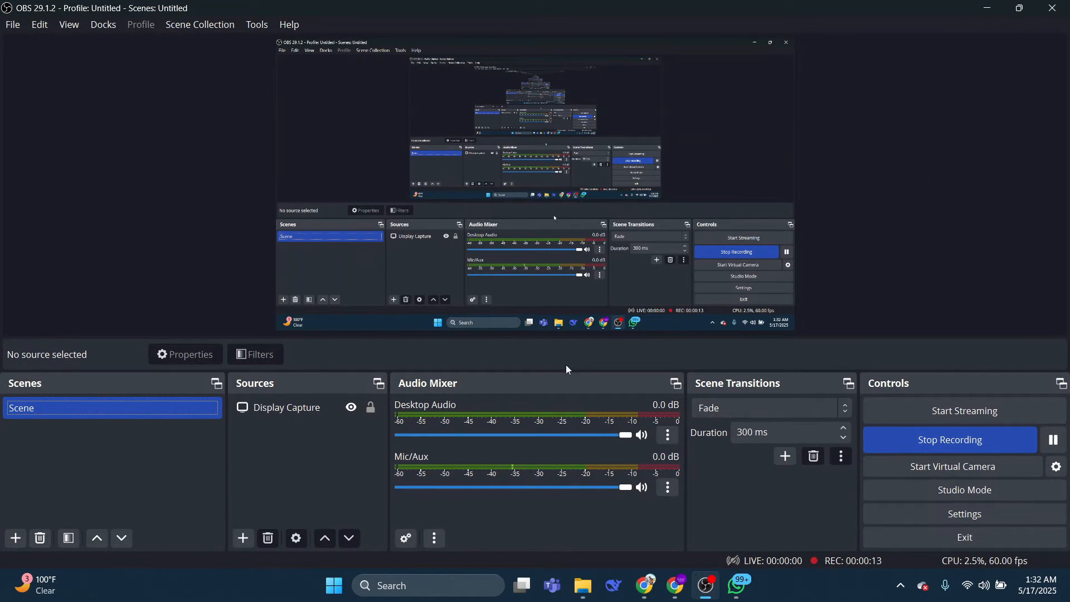
click(13, 25)
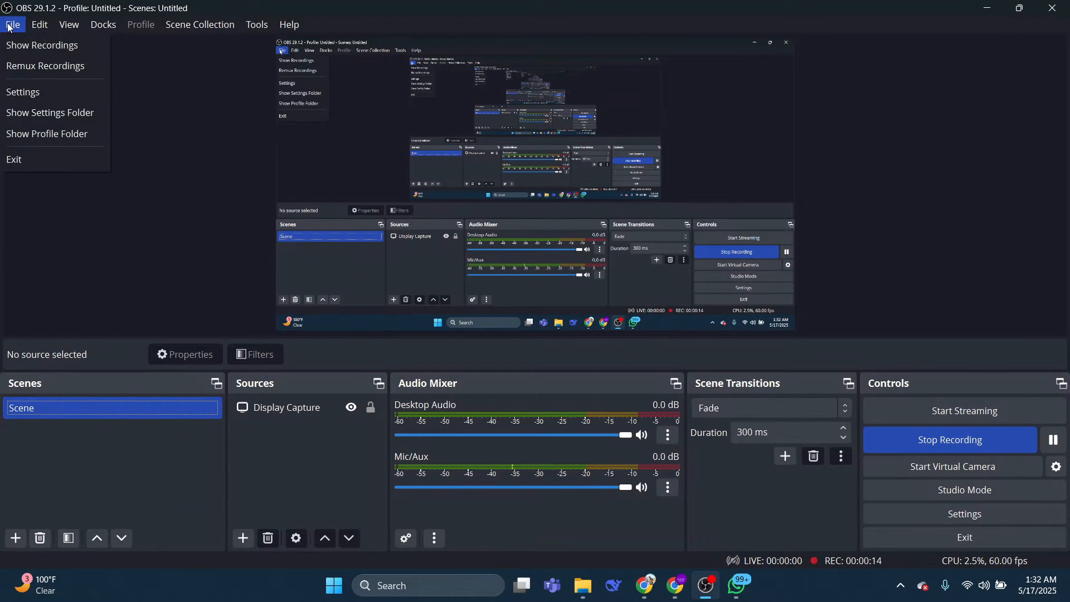
click(43, 93)
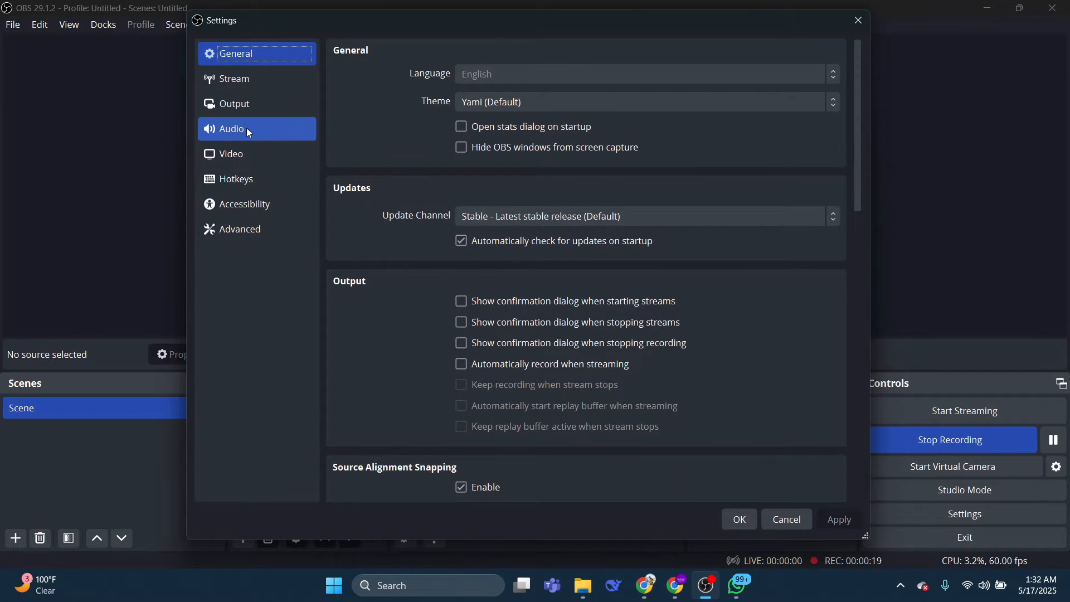
click(239, 110)
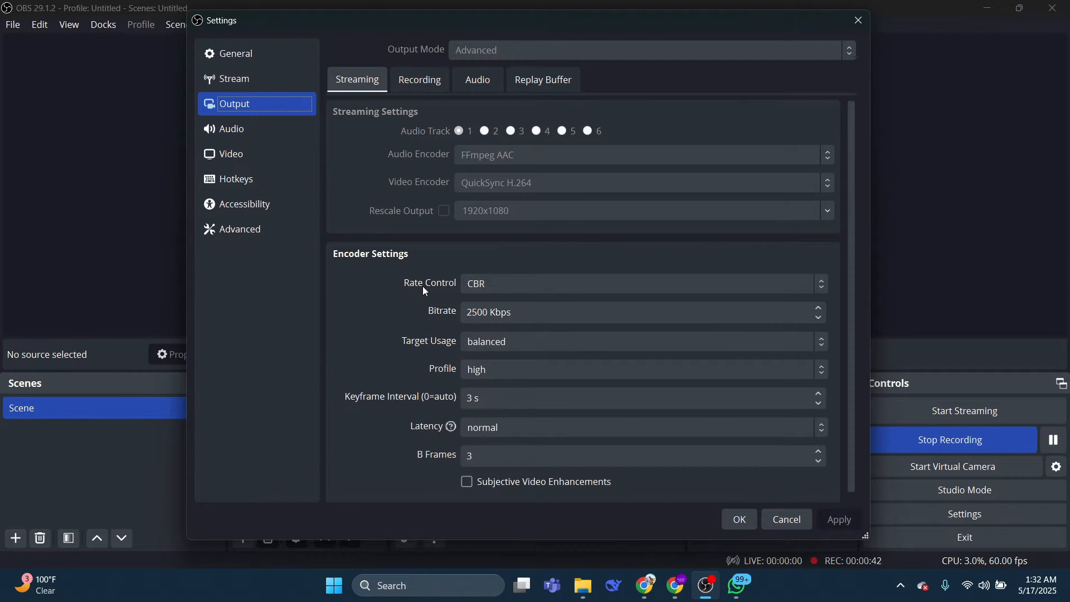
click(538, 287)
click(503, 302)
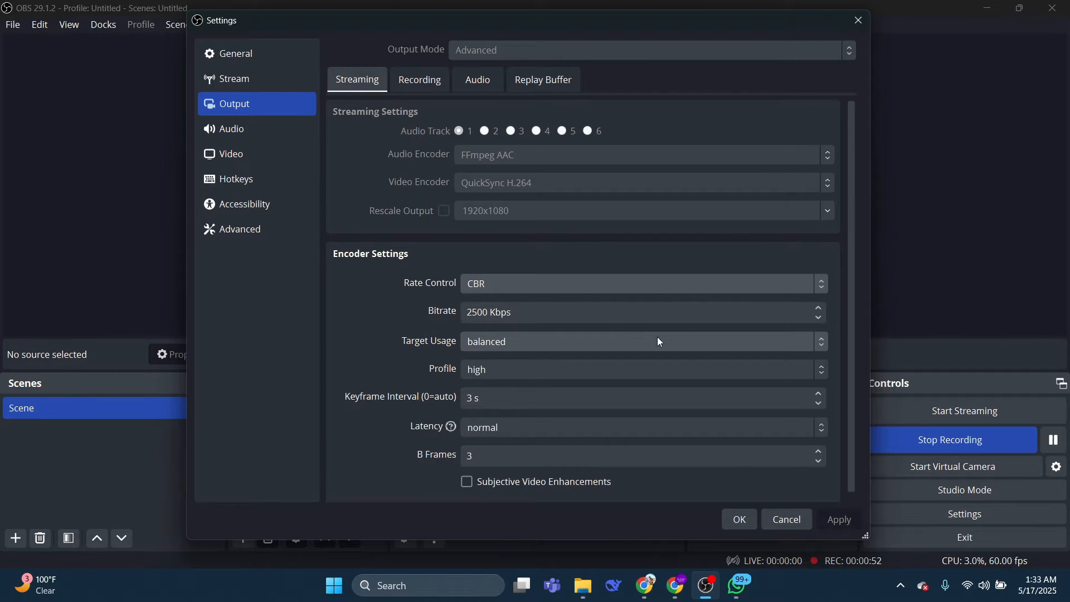
- Switch to Chrome, open Speedtest by Ookla from the search results and run an internet speed test
mouse_move(675, 596)
click(696, 524)
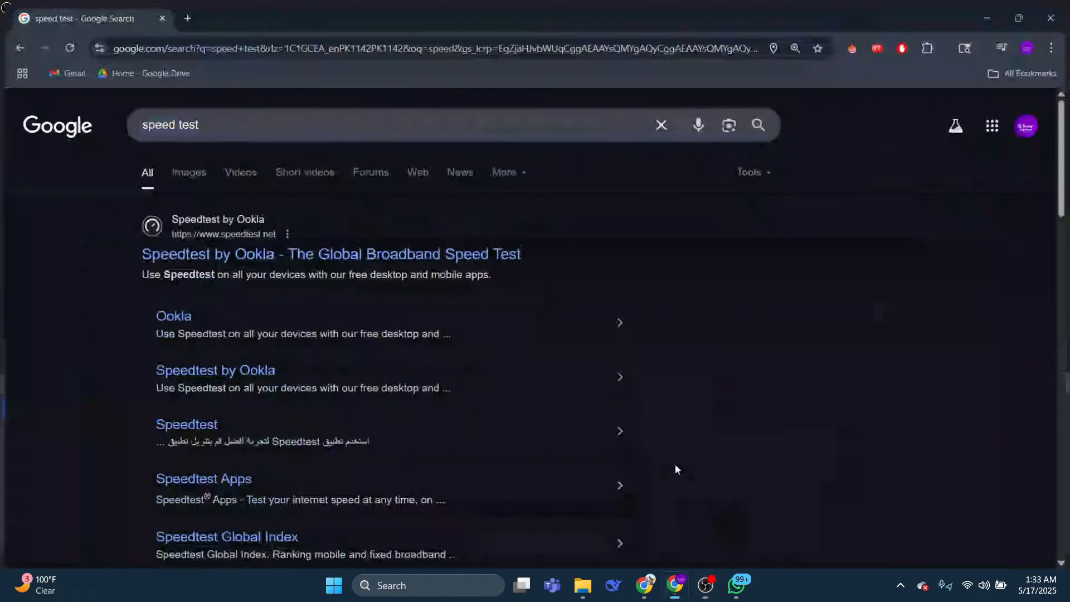
click(295, 260)
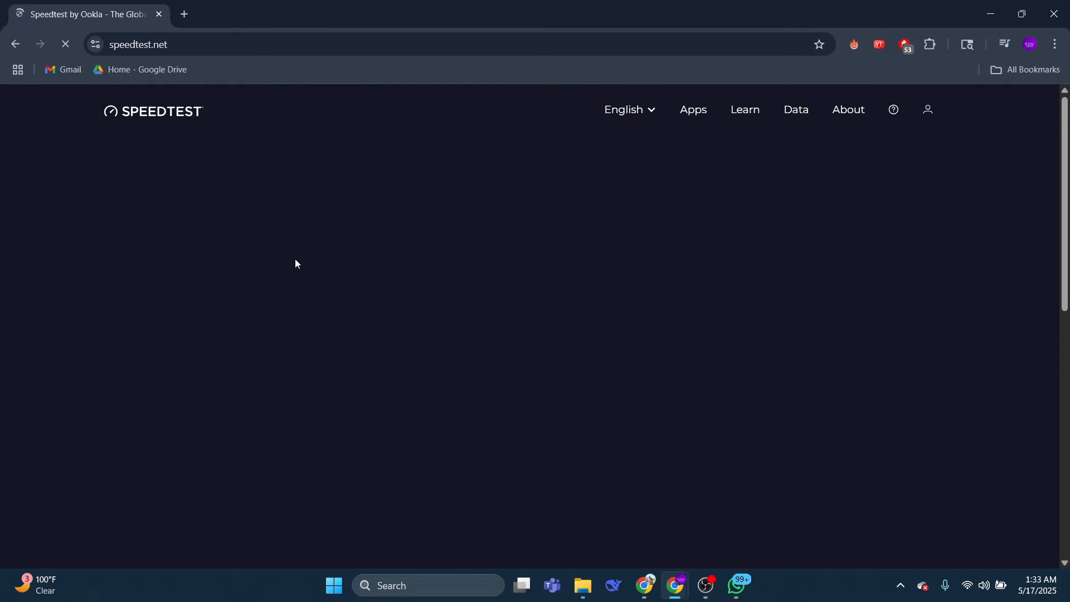
click(473, 345)
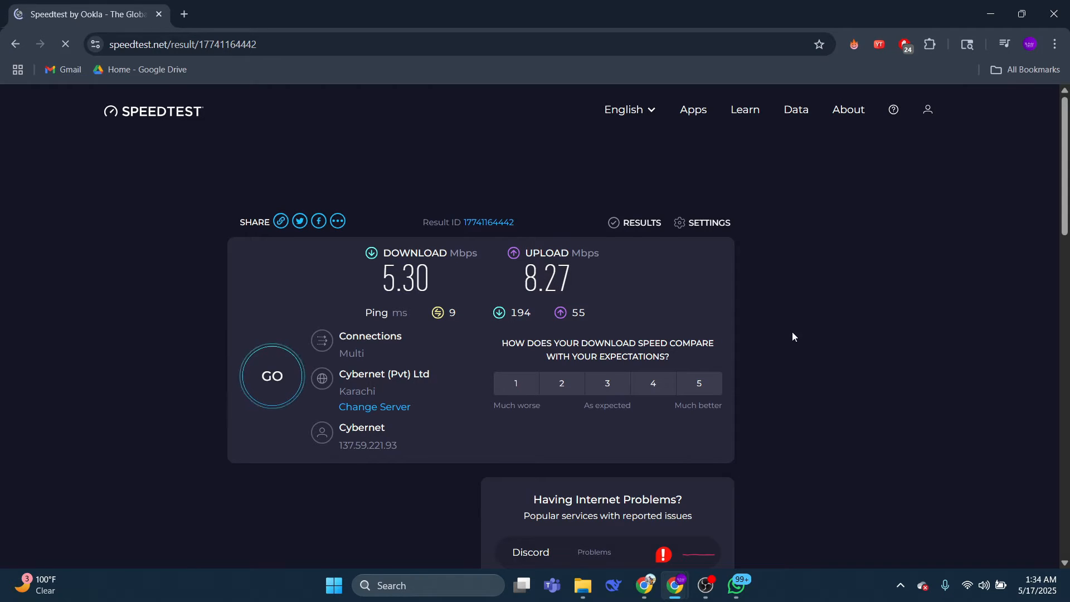
- Return to OBS Studio and set the streaming encoder bitrate to 3500 Kbps
click(711, 590)
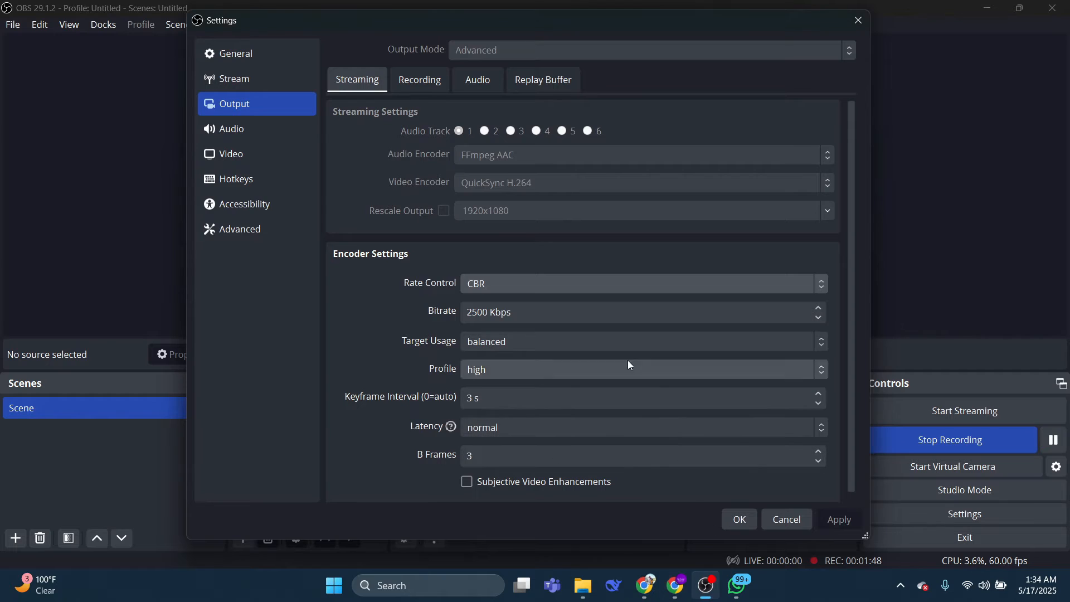
click(472, 313)
key(BackSpace)
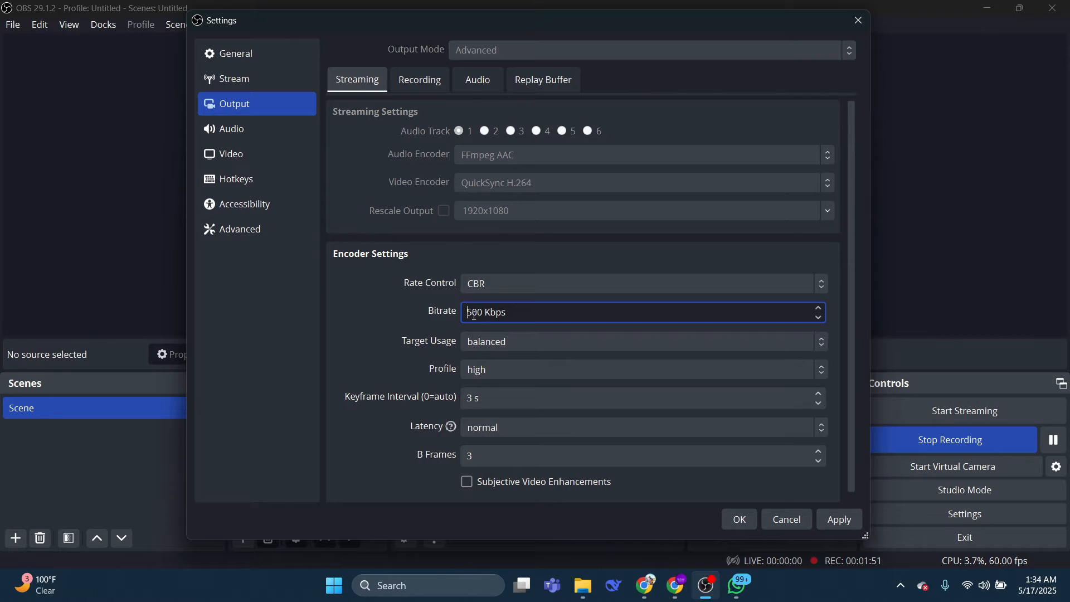
text(3)
click(405, 317)
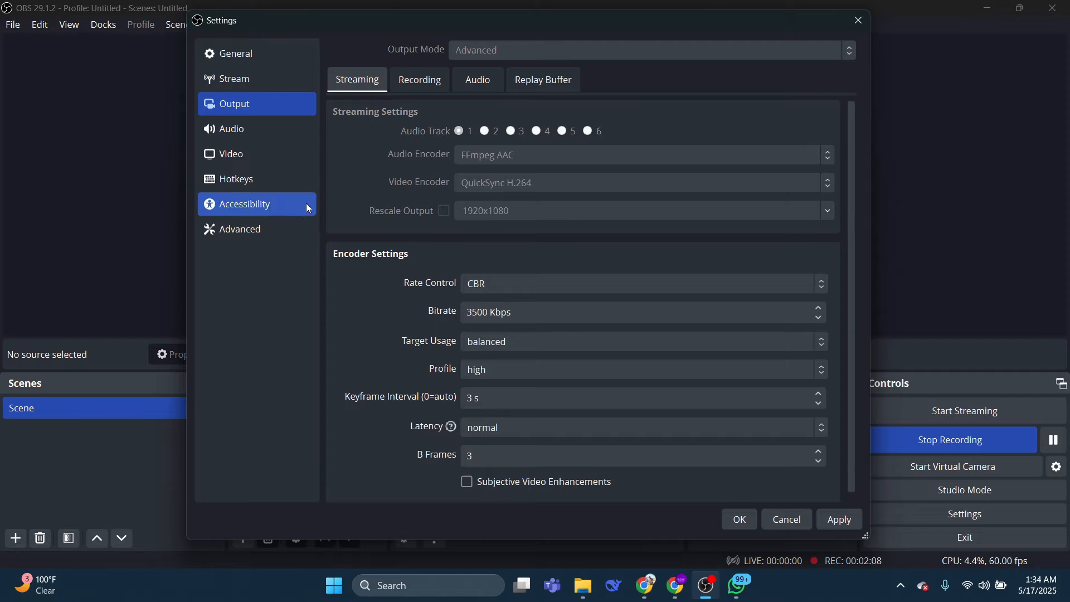
- In the recording output settings, keep CBR rate control and set the encoder bitrate to 15000 Kbps
click(422, 83)
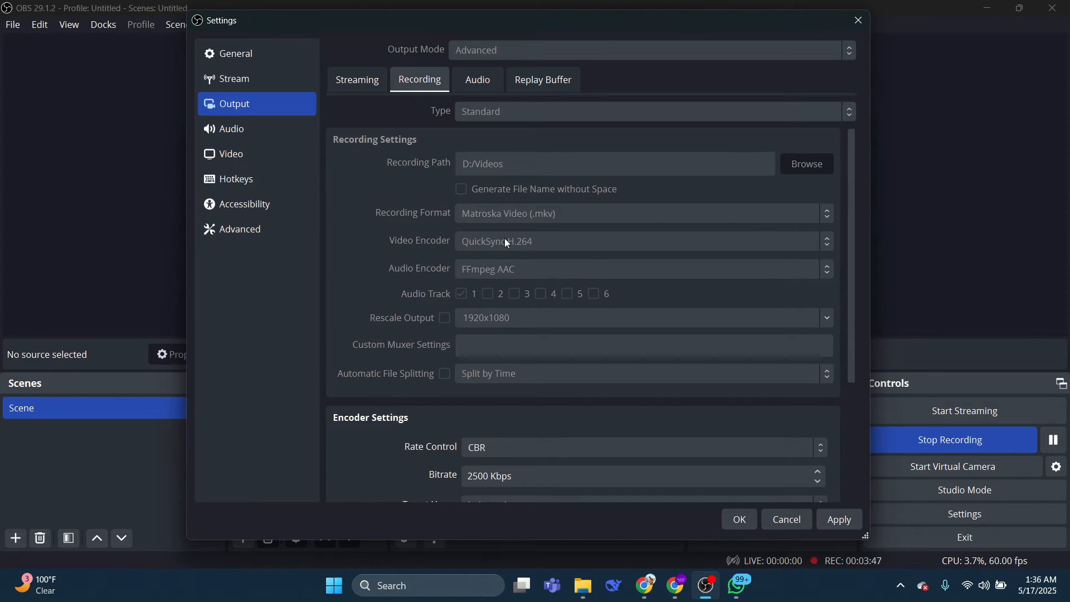
scroll(536, 273, down, 3)
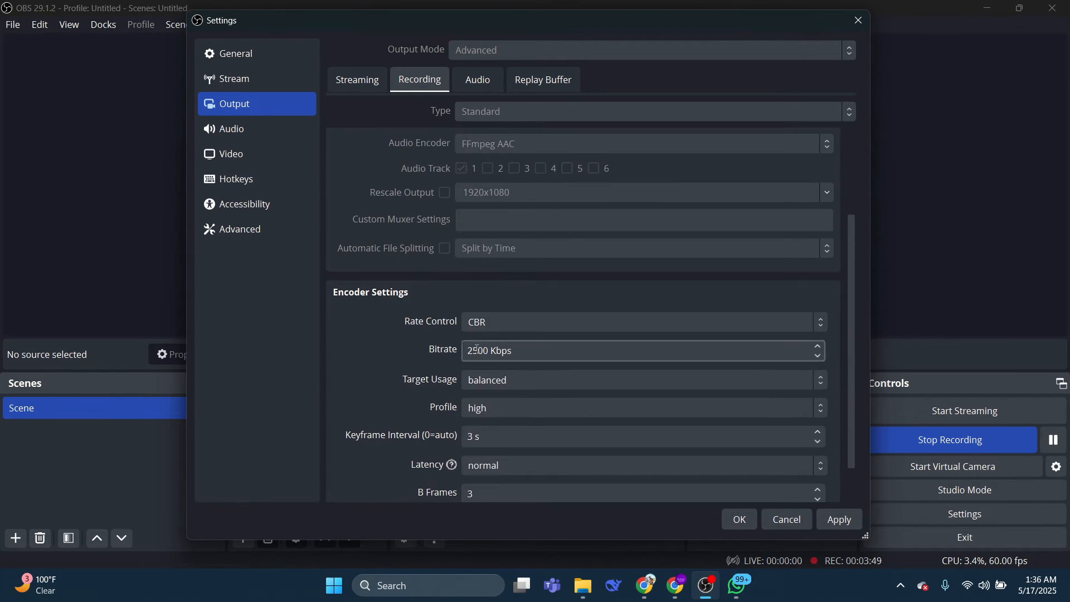
click(476, 326)
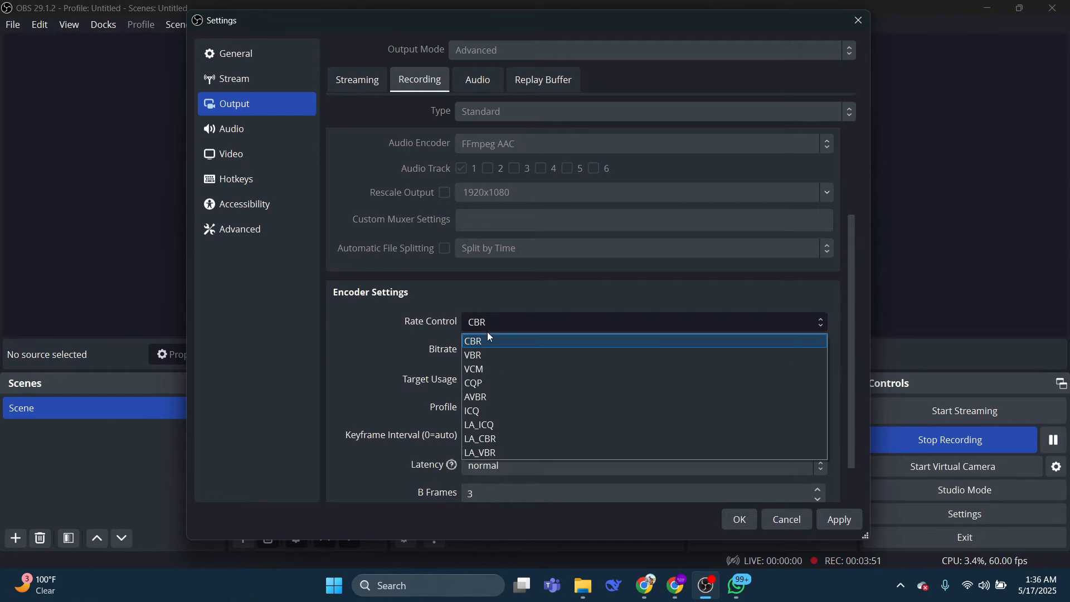
click(476, 325)
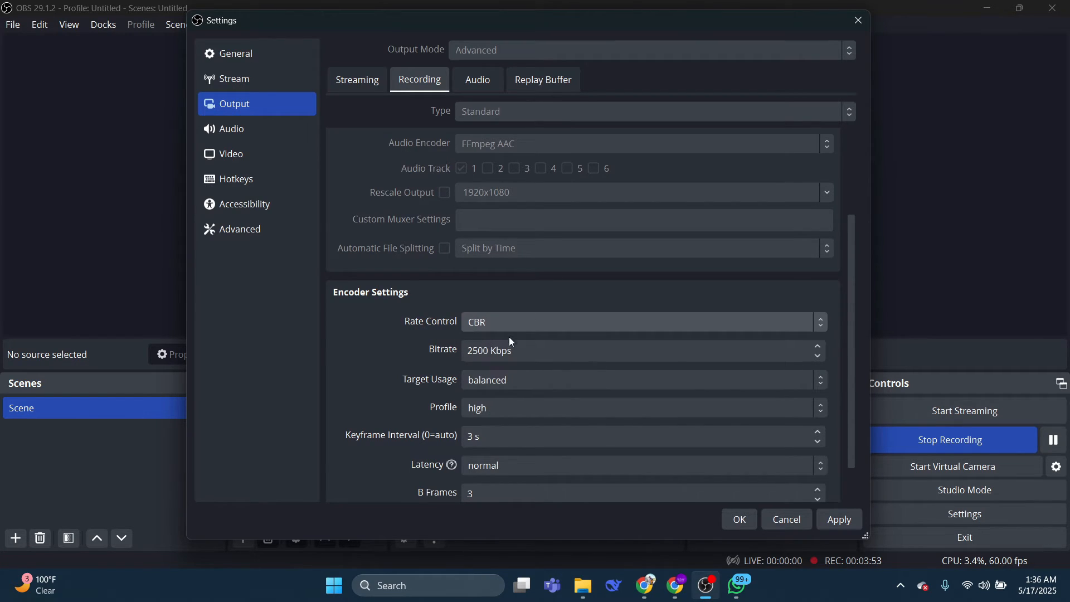
click(478, 352)
key(BackSpace)
key(BackSpace)
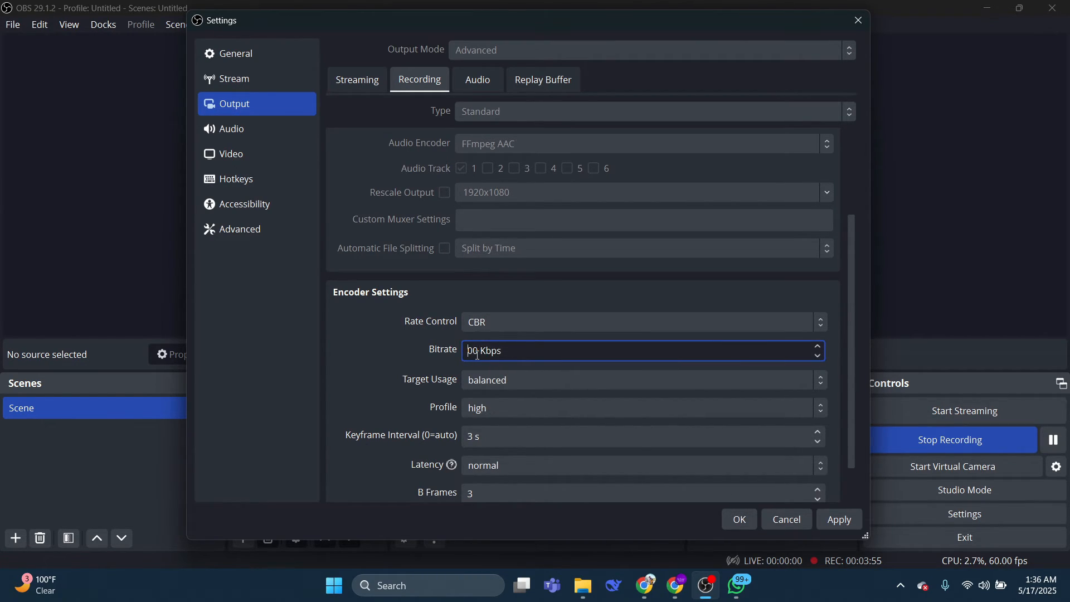
text(150)
- Choose balanced as the target usage of the recording encoder
click(522, 379)
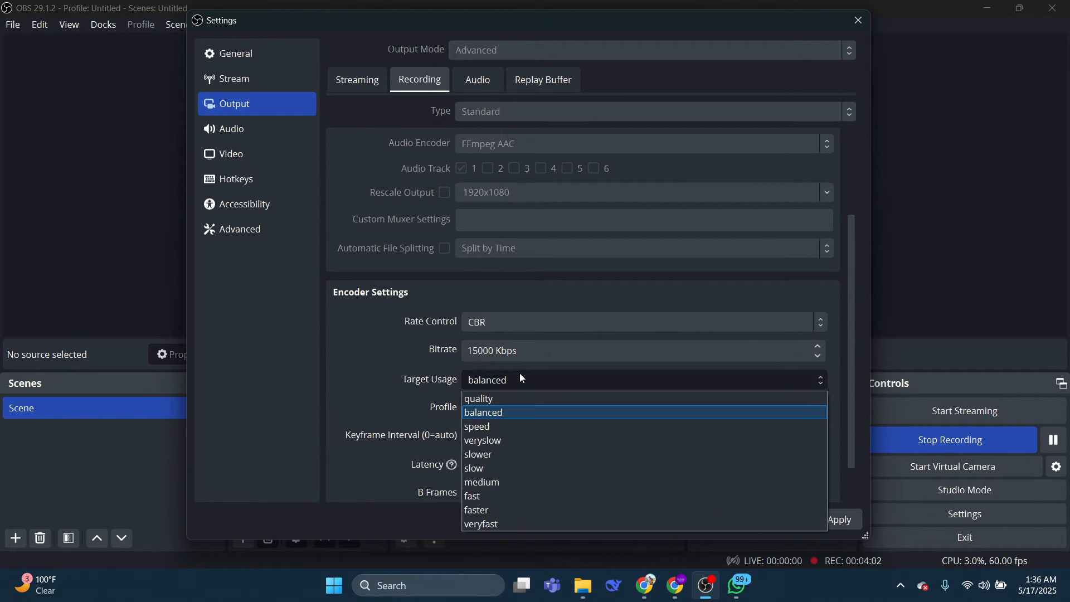
click(499, 417)
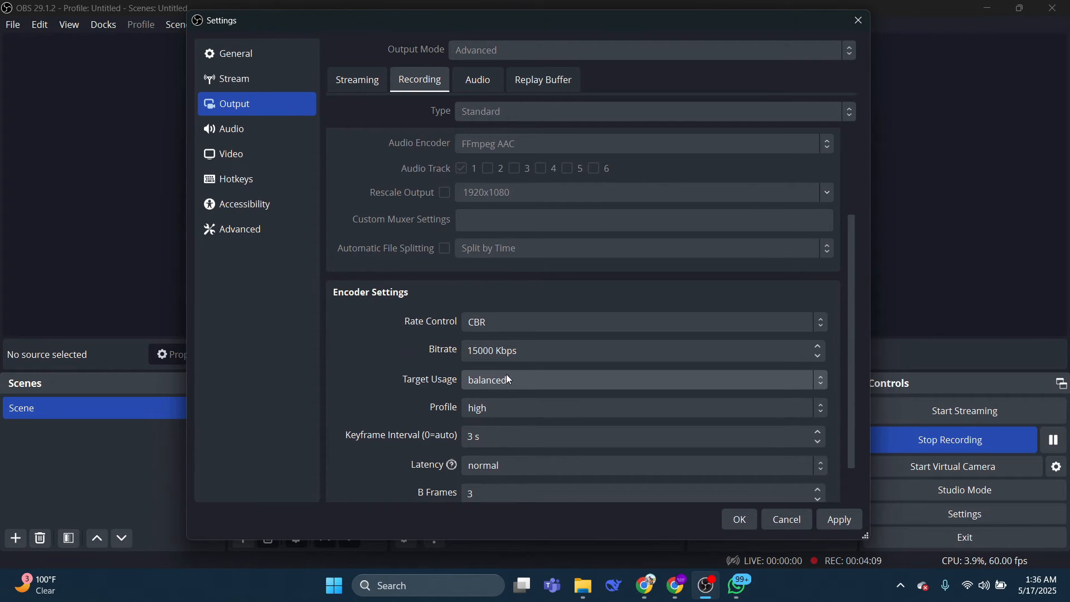
scroll(424, 356, up, 1)
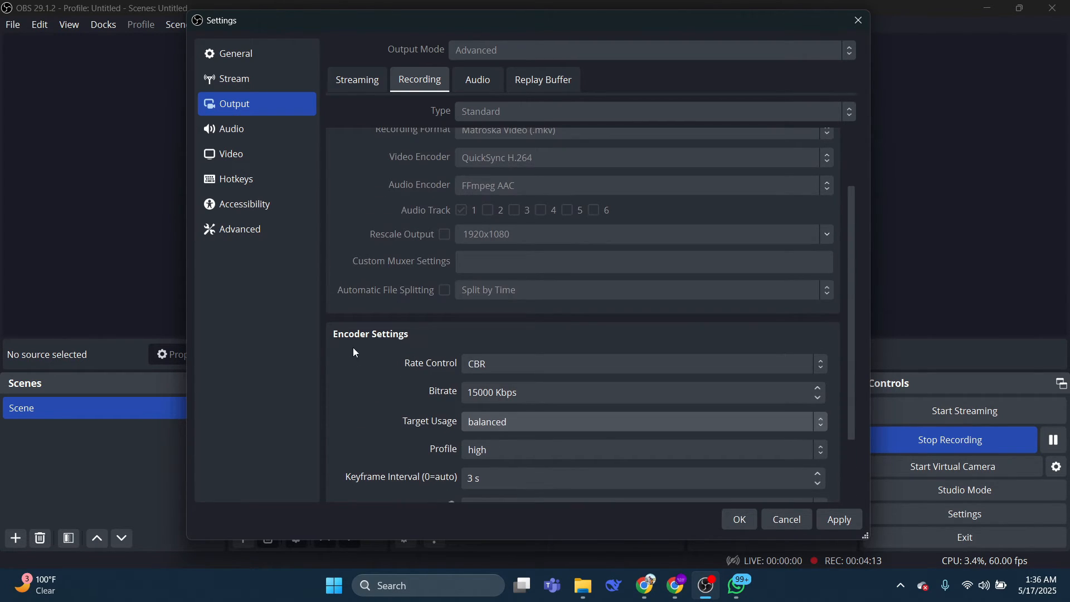
- View the OBS Video settings, and in the Windows display settings select the 1920 × 1080 (Recommended) resolution
click(252, 155)
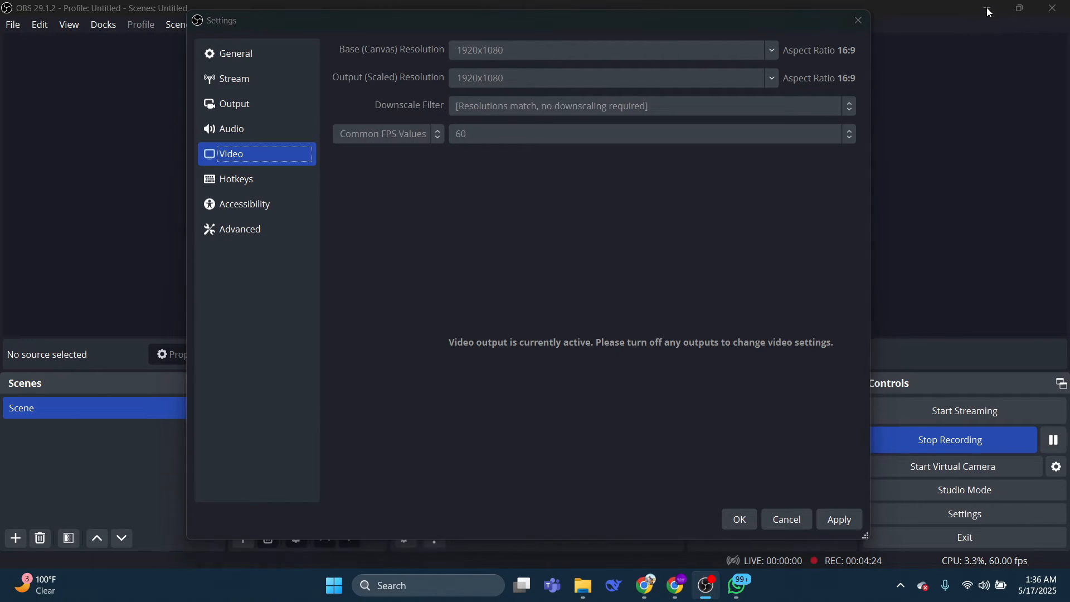
key(super+d)
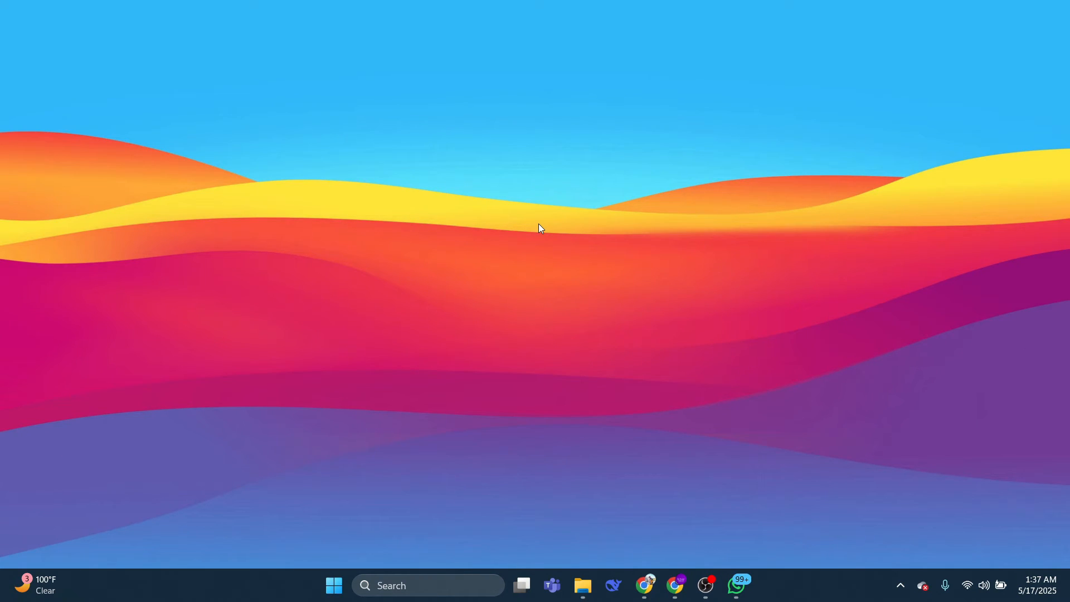
right_click(540, 224)
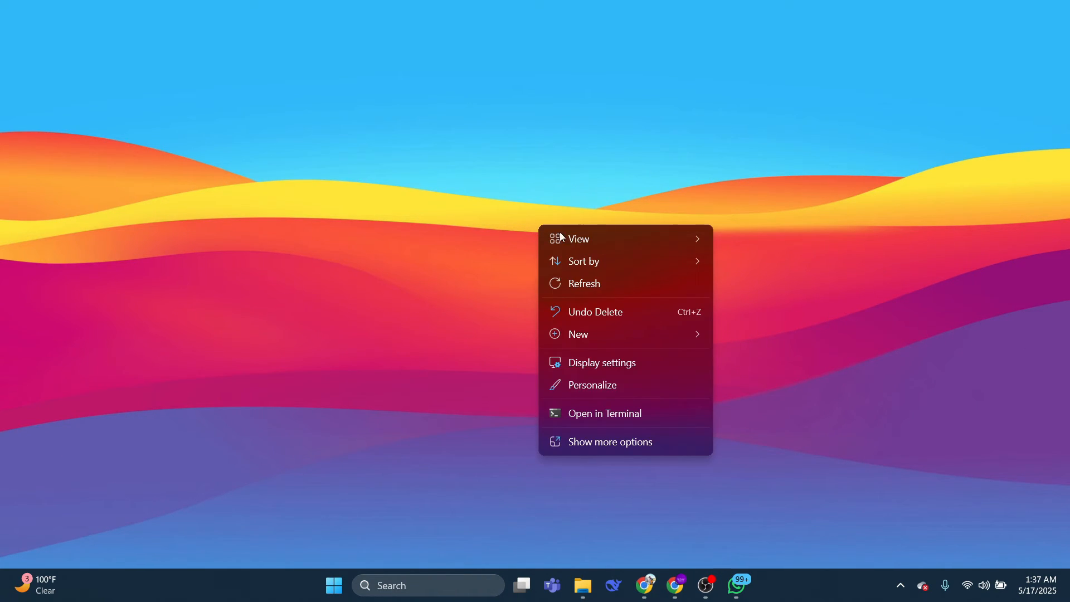
click(592, 372)
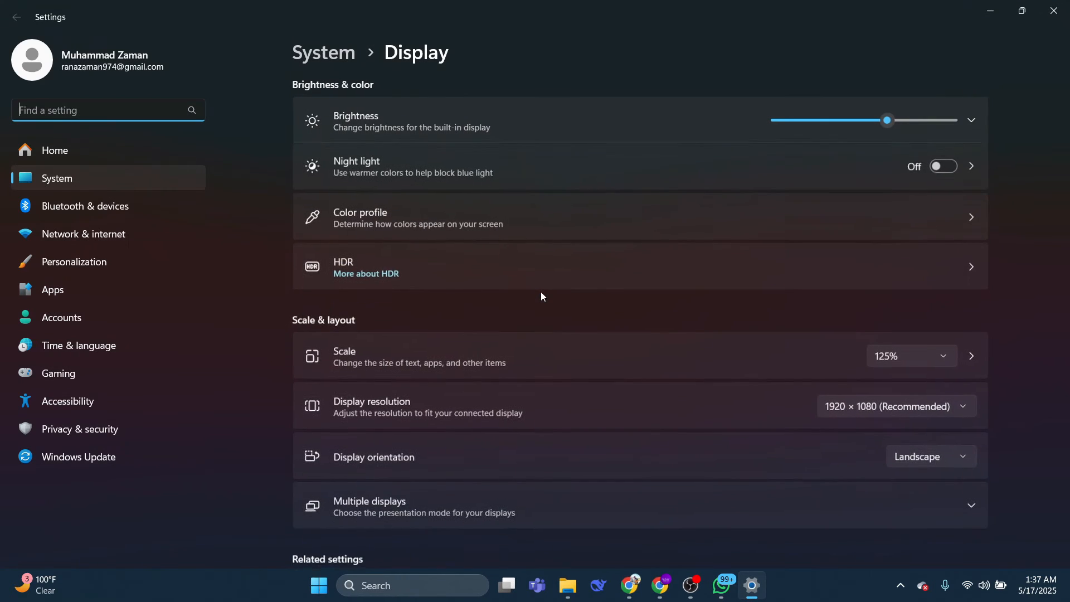
scroll(462, 241, down, 5)
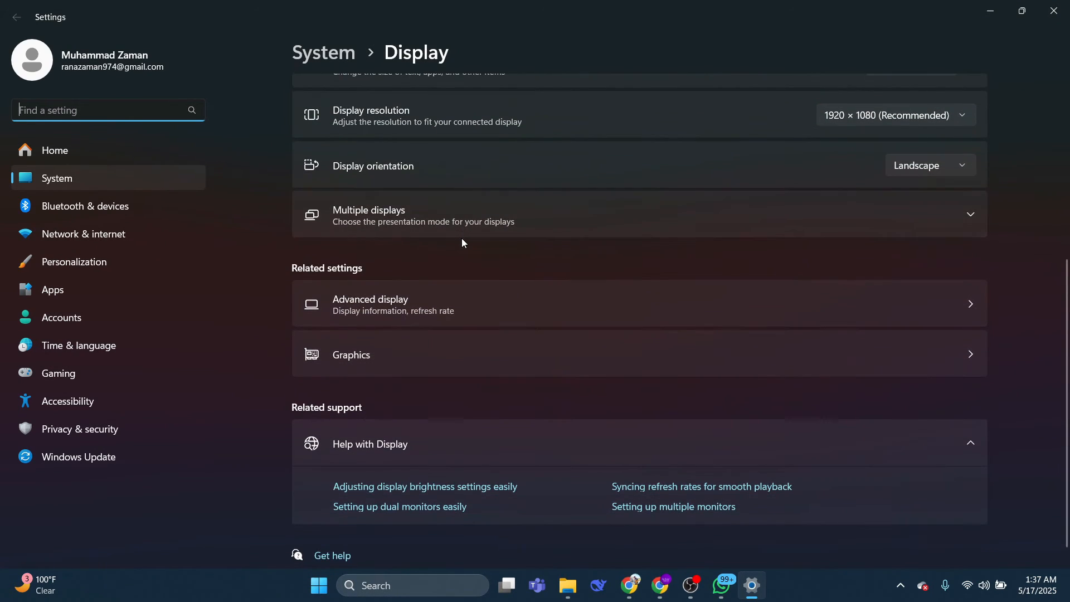
scroll(461, 241, up, 3)
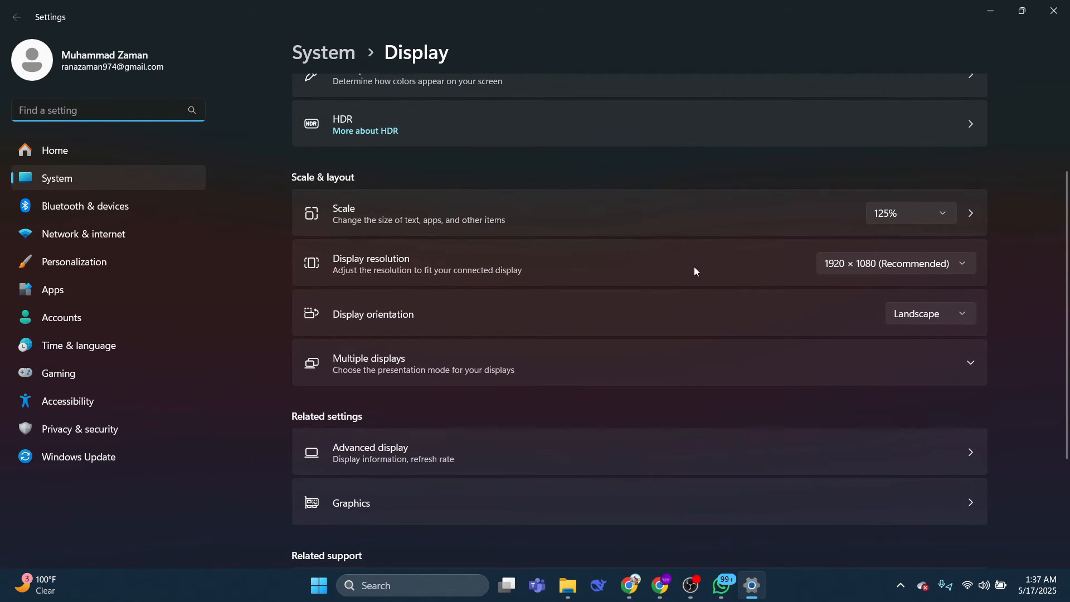
click(848, 262)
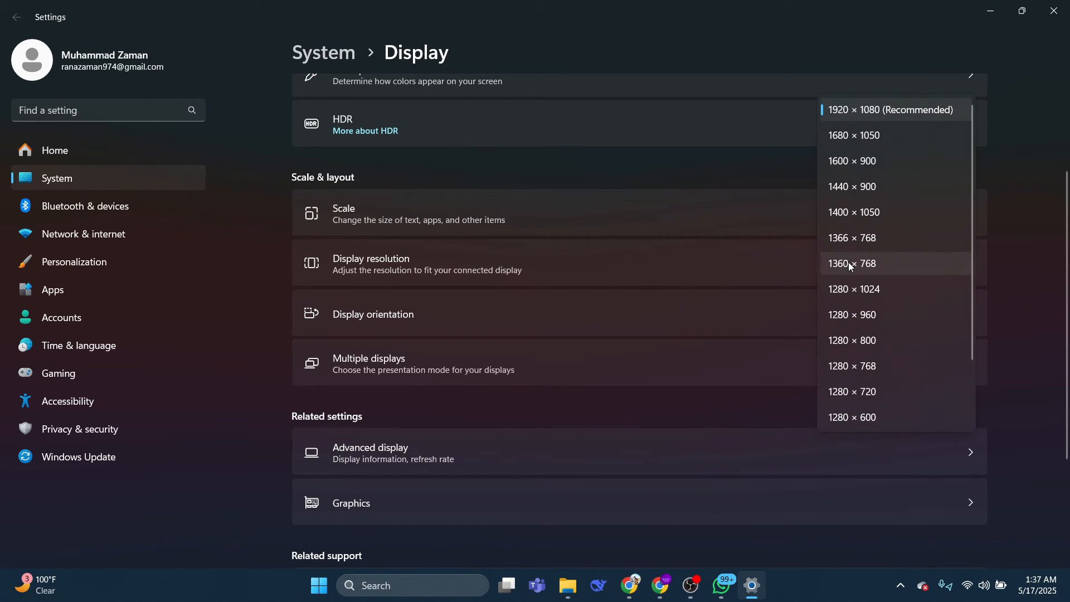
click(874, 117)
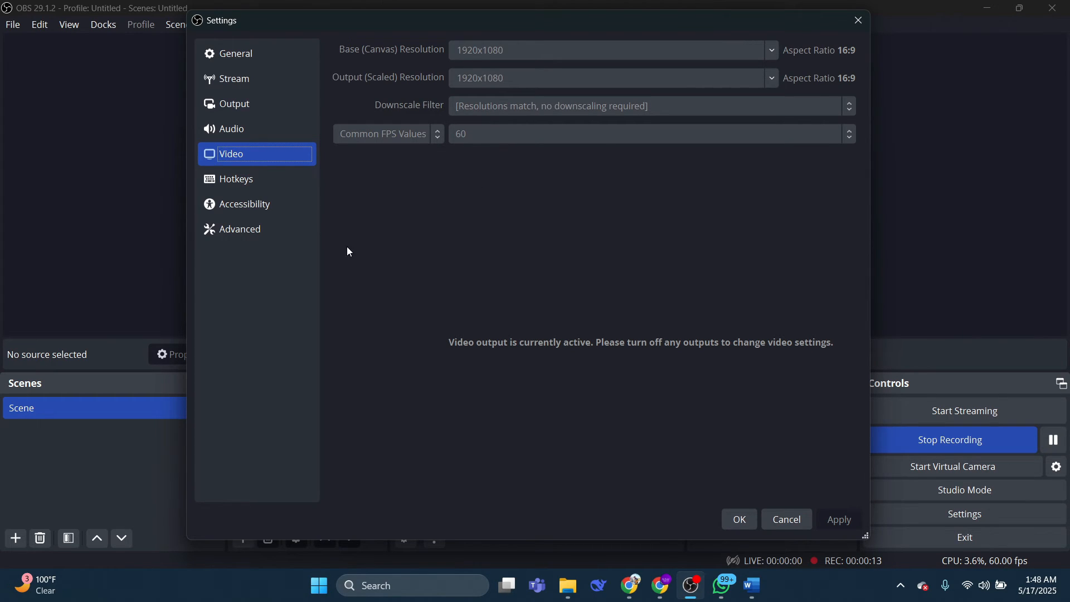
- Set the OBS process priority to Above Normal in the Advanced settings and close the settings window
click(237, 233)
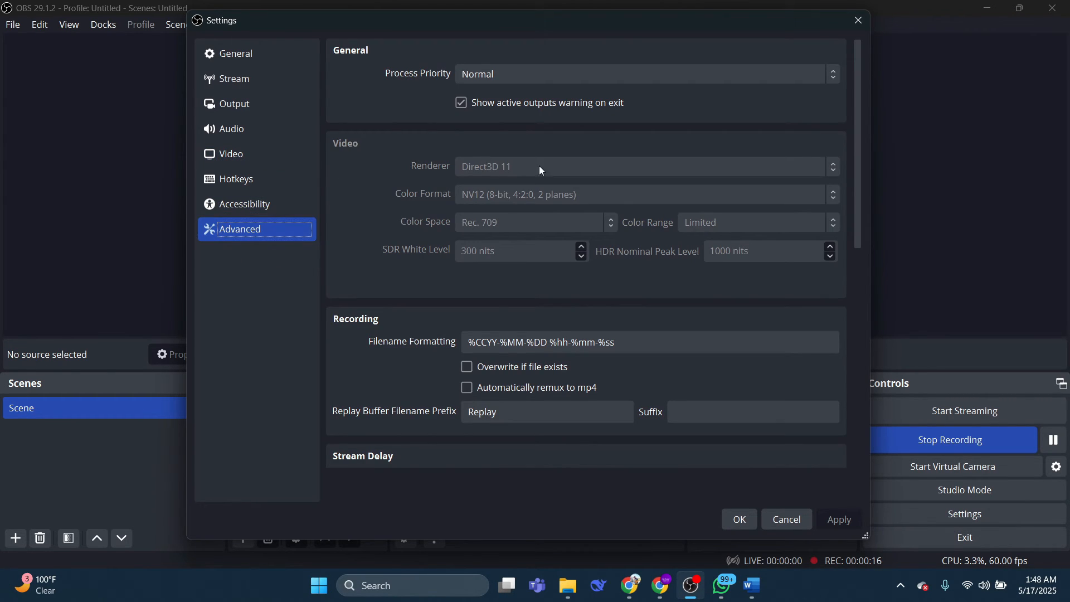
click(492, 79)
click(497, 108)
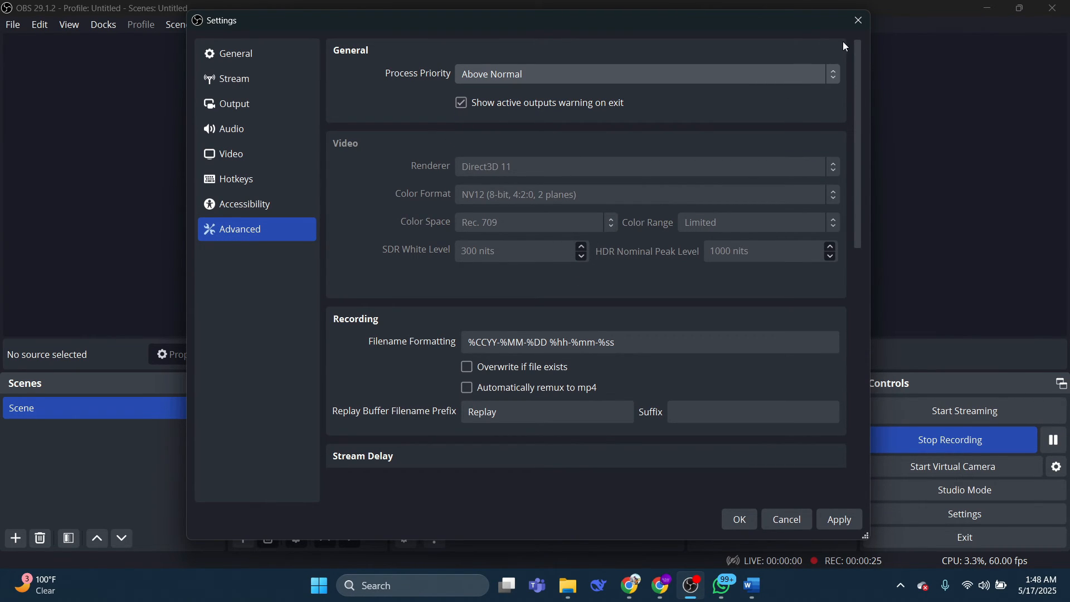
click(855, 25)
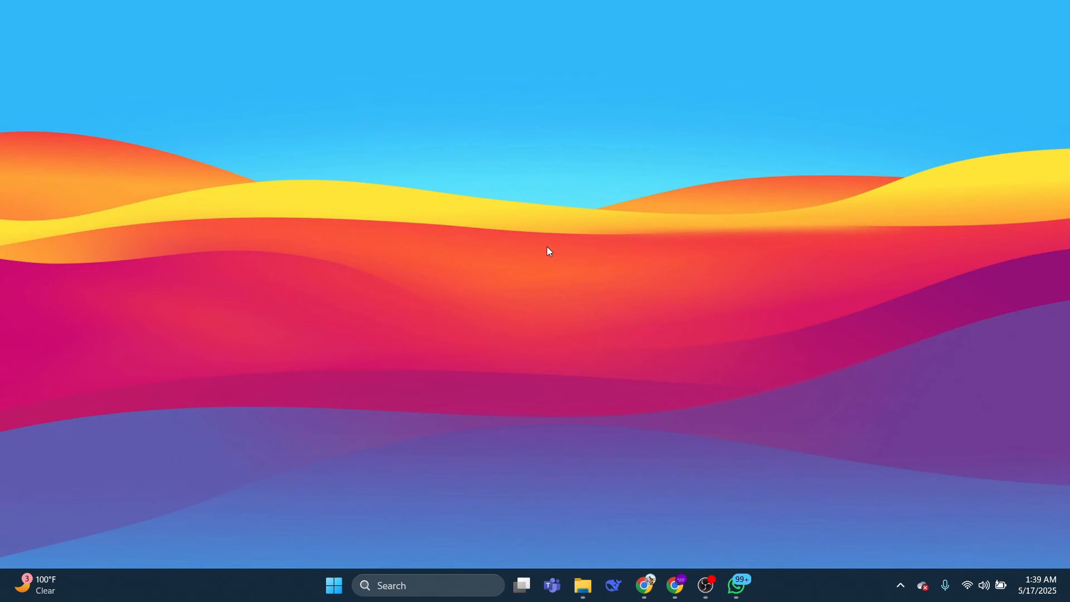
- Open Windows Settings and go to the Graphics page of the system's display settings
click(435, 585)
text(settings)
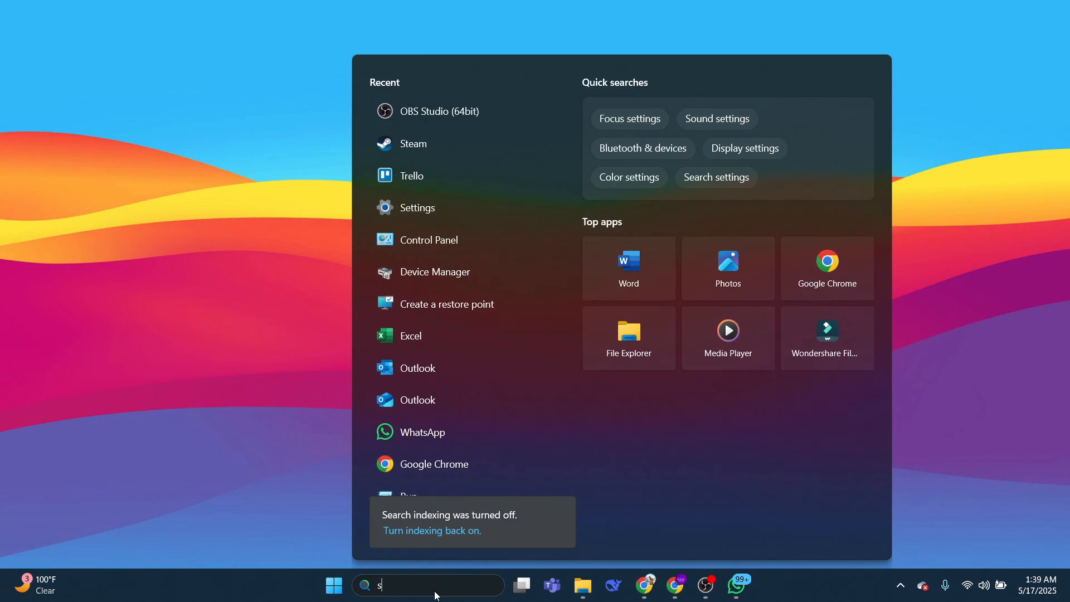
click(482, 166)
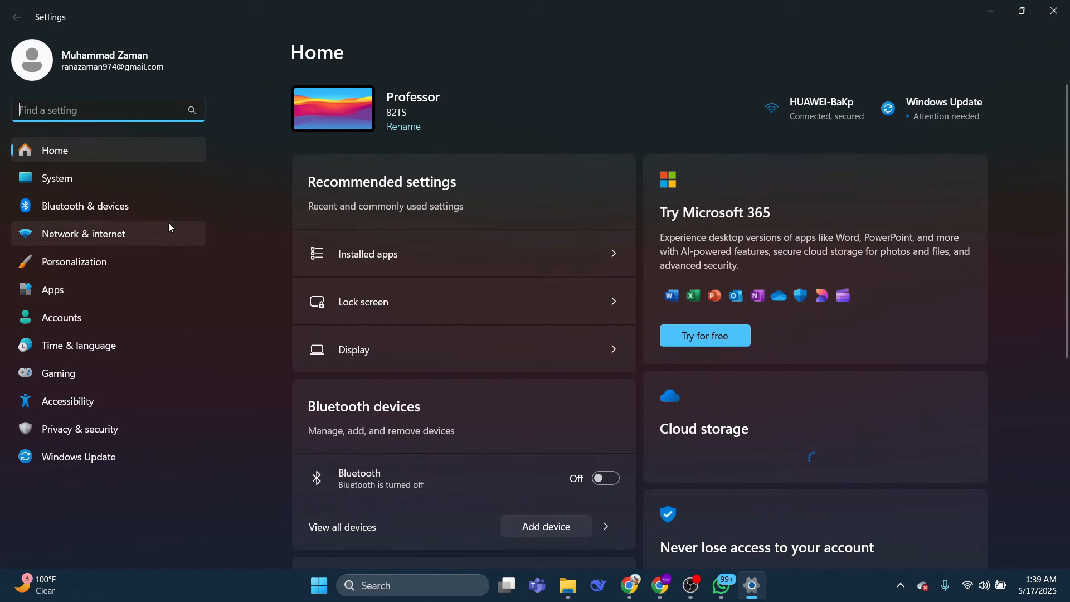
click(96, 181)
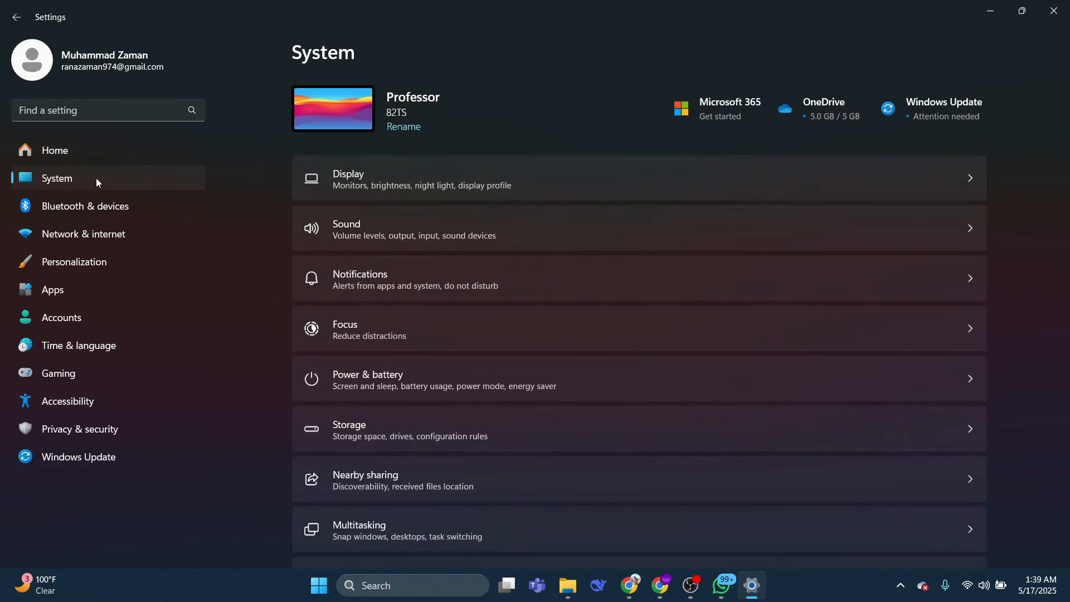
click(372, 179)
scroll(418, 233, down, 3)
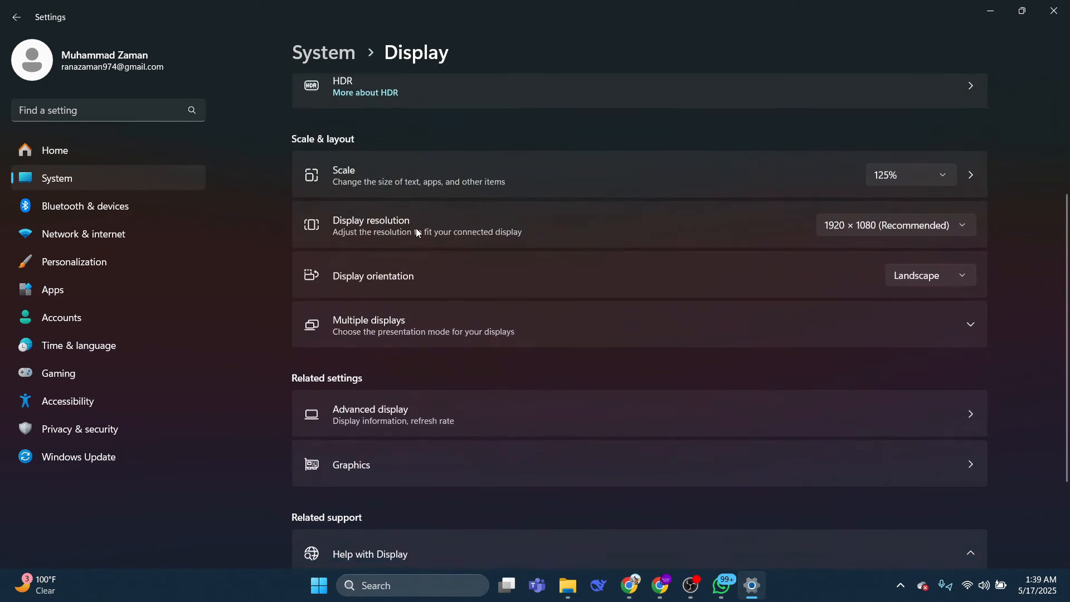
scroll(417, 231, down, 1)
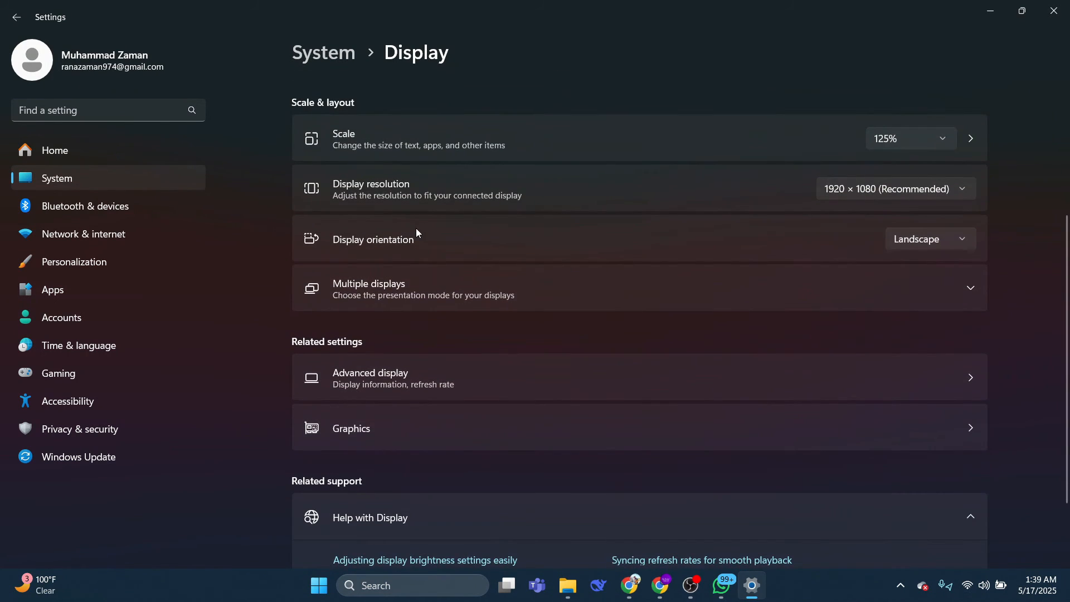
click(368, 438)
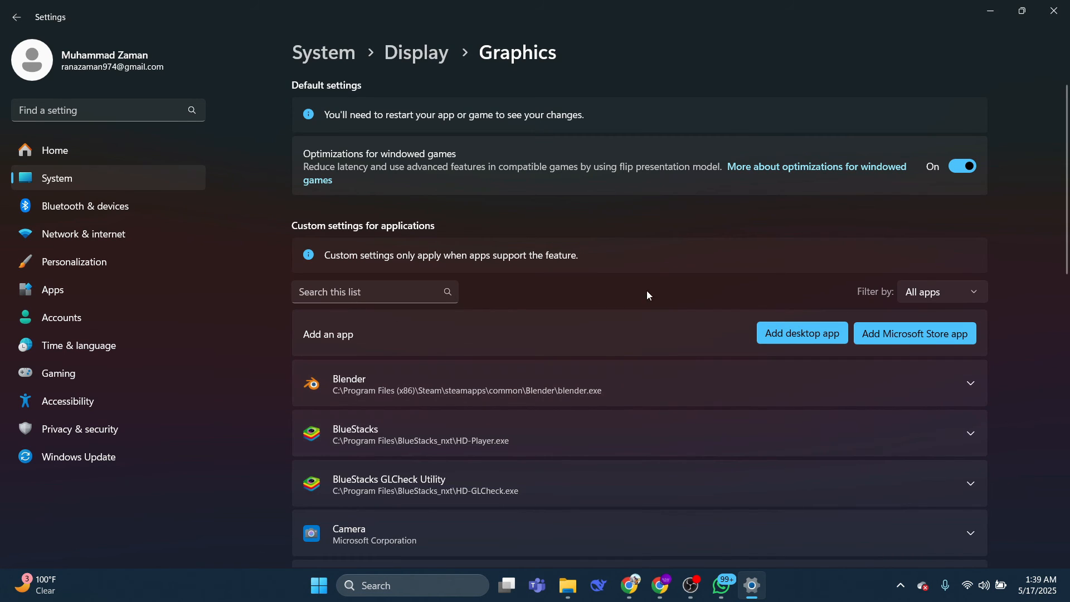
- Add the desktop app obs64 from C:\Program Files\obs-studio\bin\64bit to the custom graphics settings list
click(781, 336)
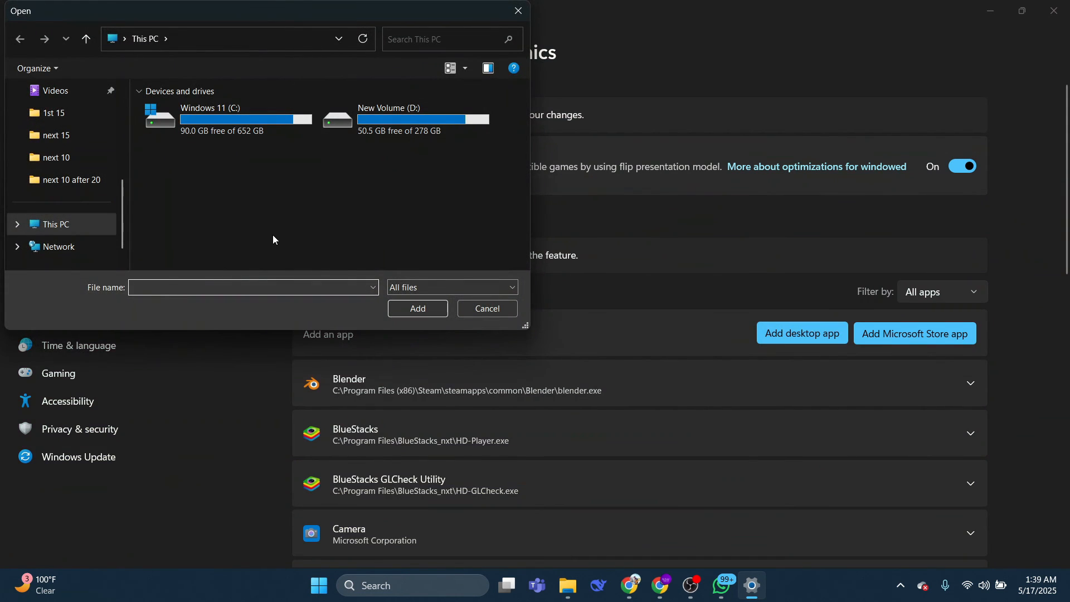
double_click(249, 120)
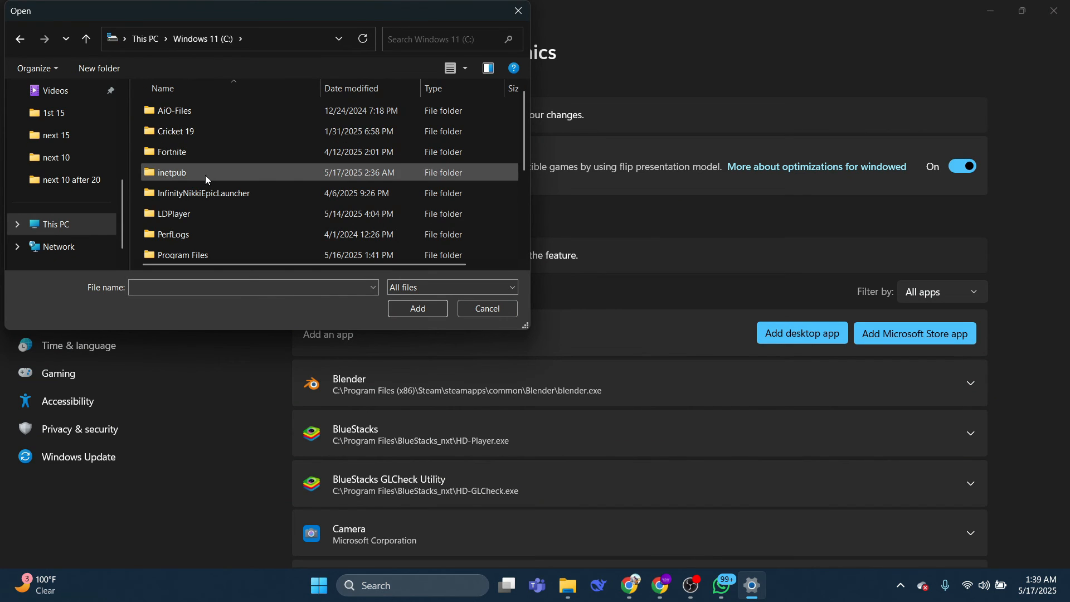
scroll(201, 204, down, 1)
double_click(202, 206)
scroll(209, 164, down, 8)
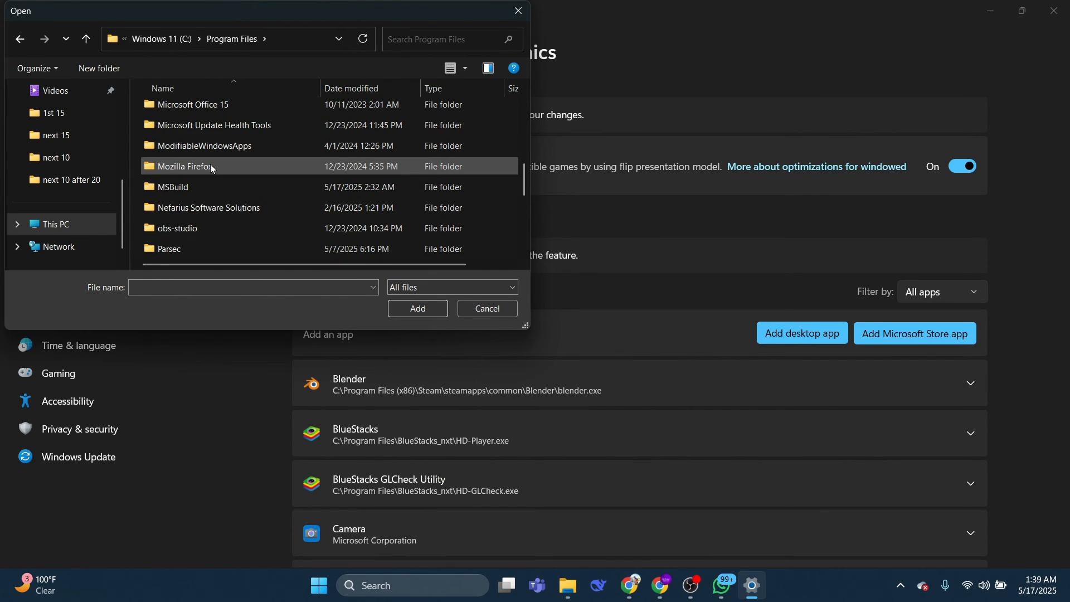
scroll(214, 176, up, 3)
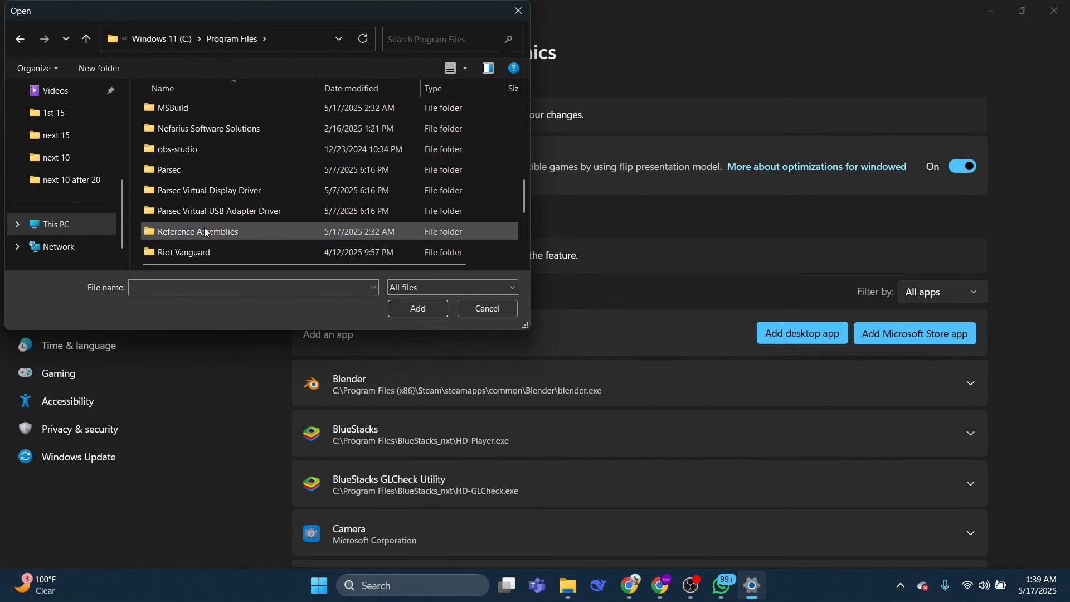
double_click(175, 151)
double_click(171, 111)
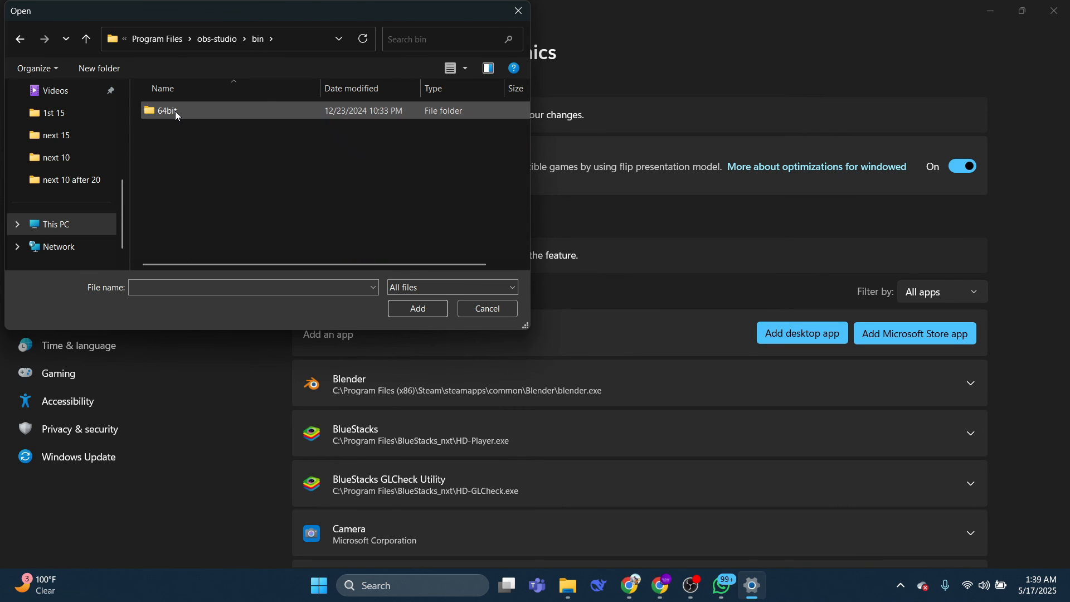
double_click(175, 112)
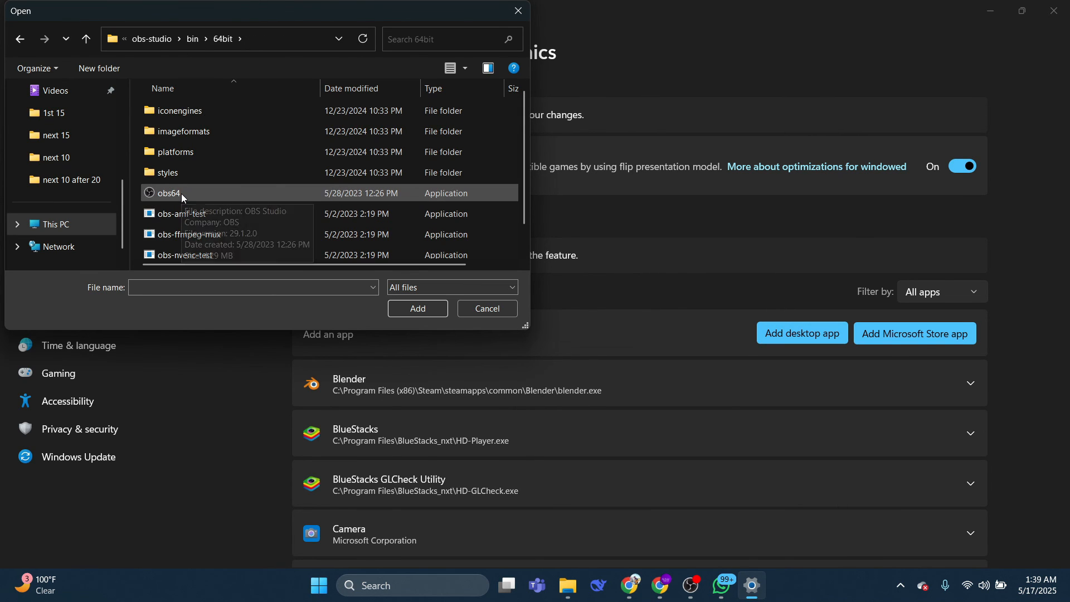
scroll(182, 193, down, 1)
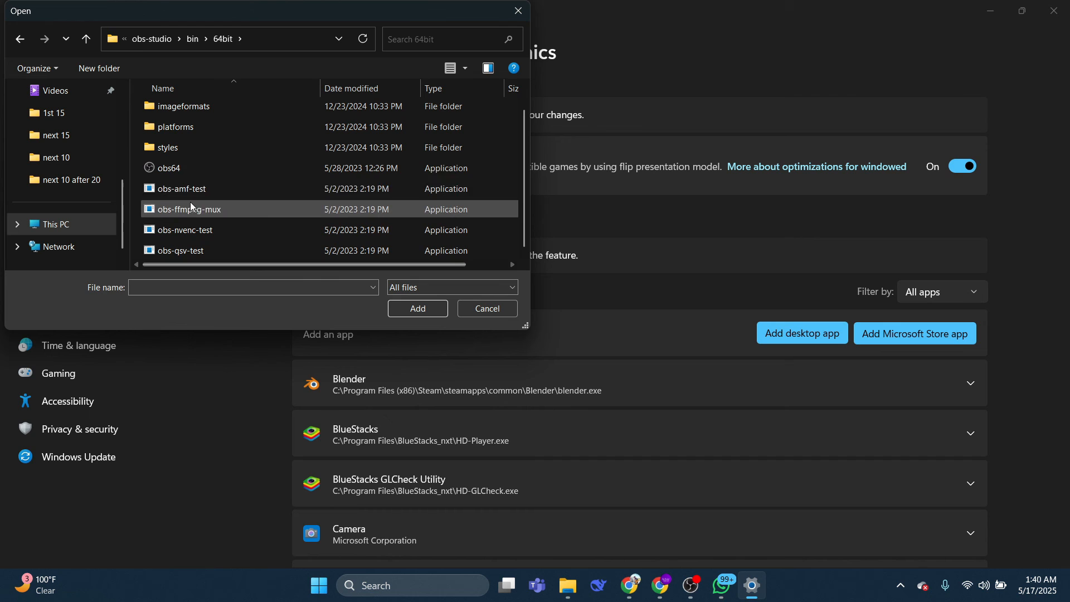
double_click(186, 170)
- Set the GPU preference of OBS Studio to High Performance (Intel(R) Iris(R) Xe Graphics) and close the Settings window
scroll(449, 358, down, 8)
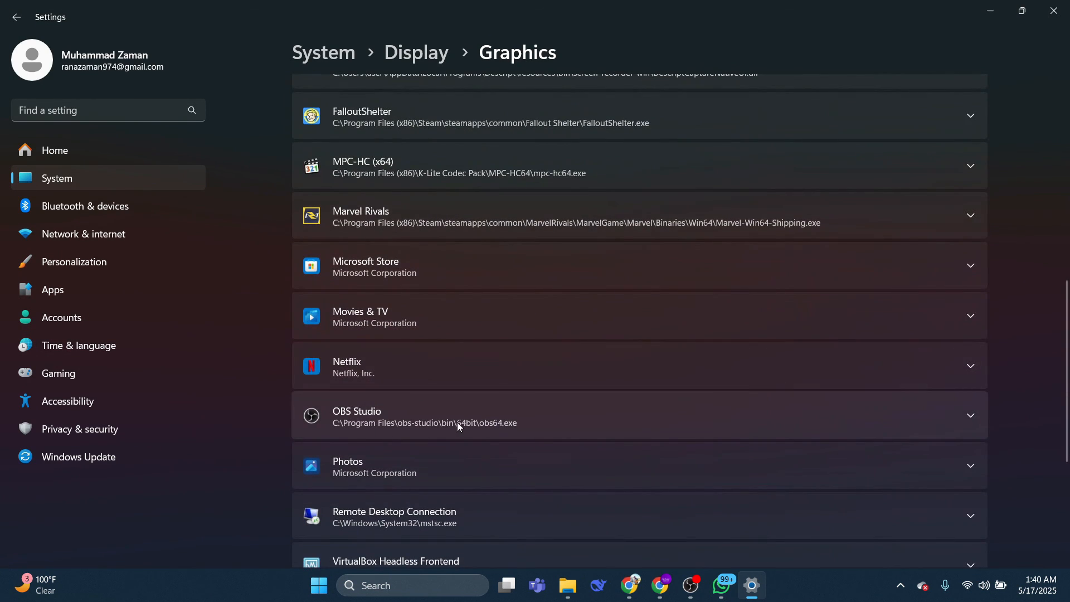
click(623, 414)
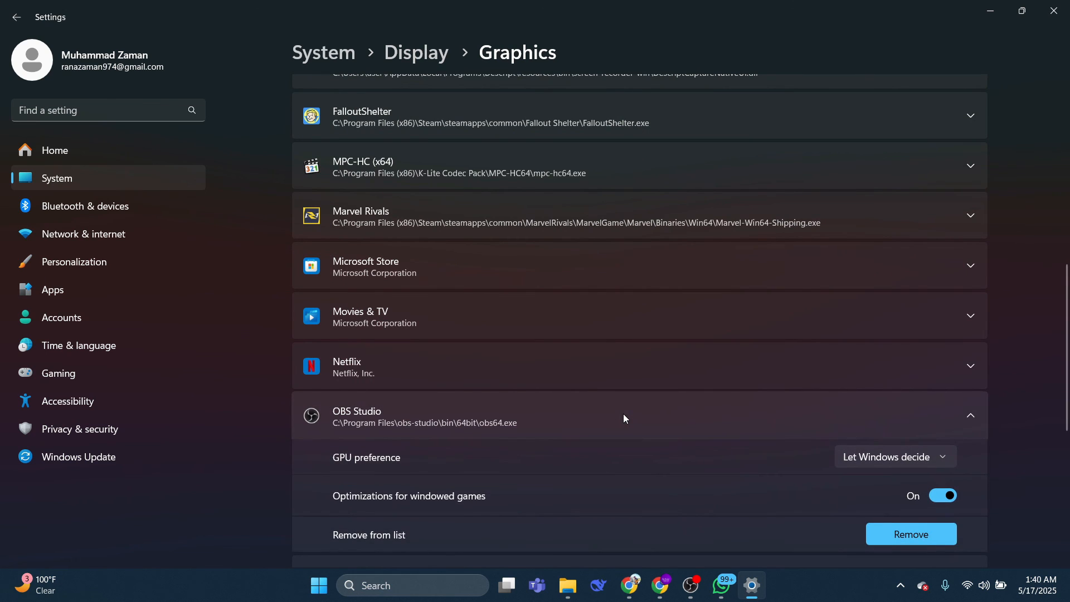
scroll(620, 409, down, 1)
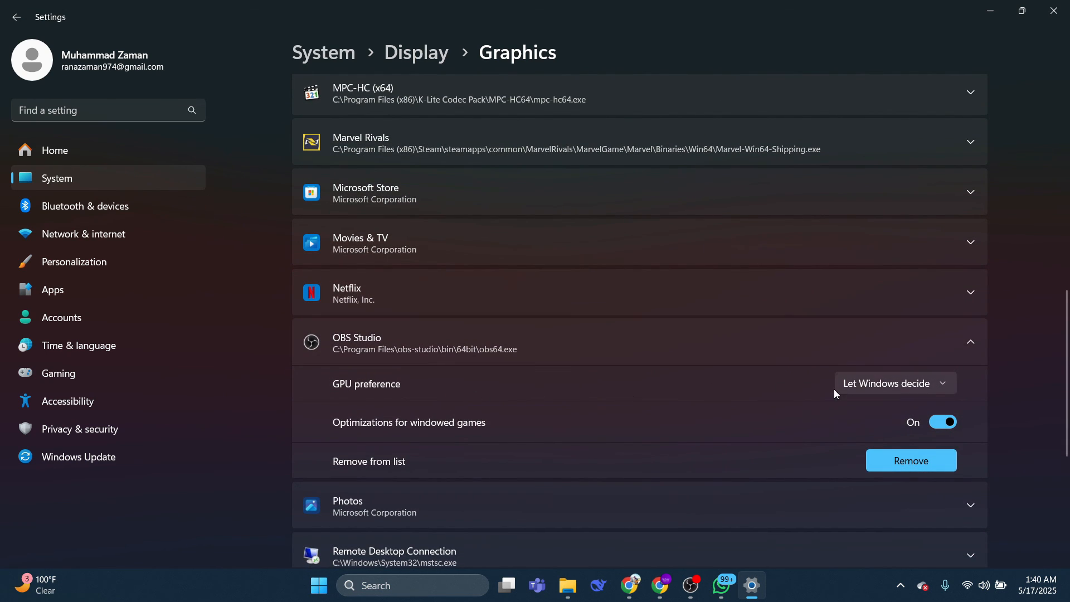
click(867, 386)
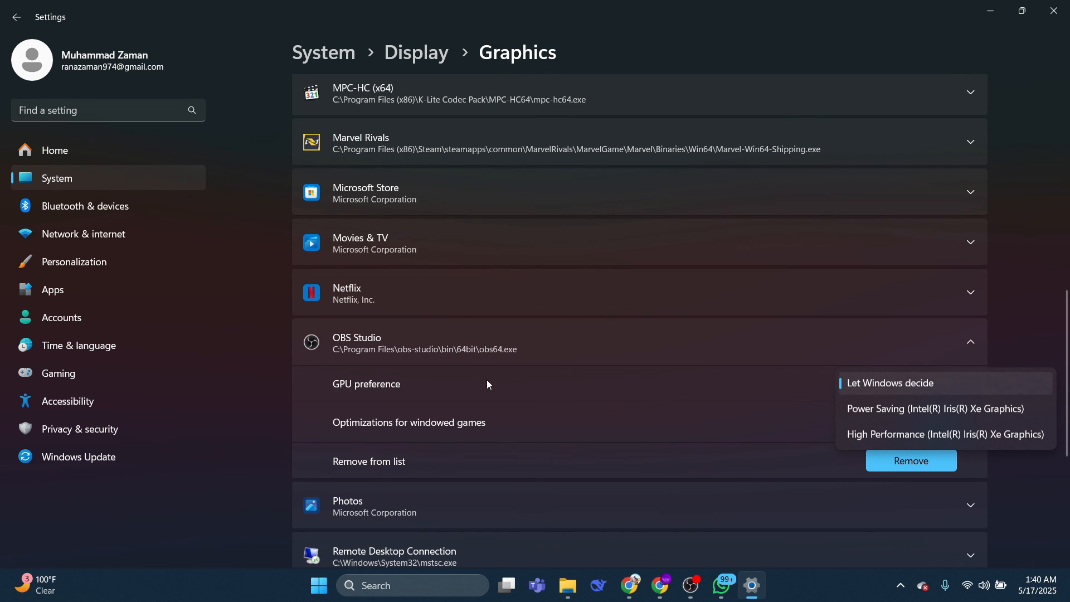
click(904, 434)
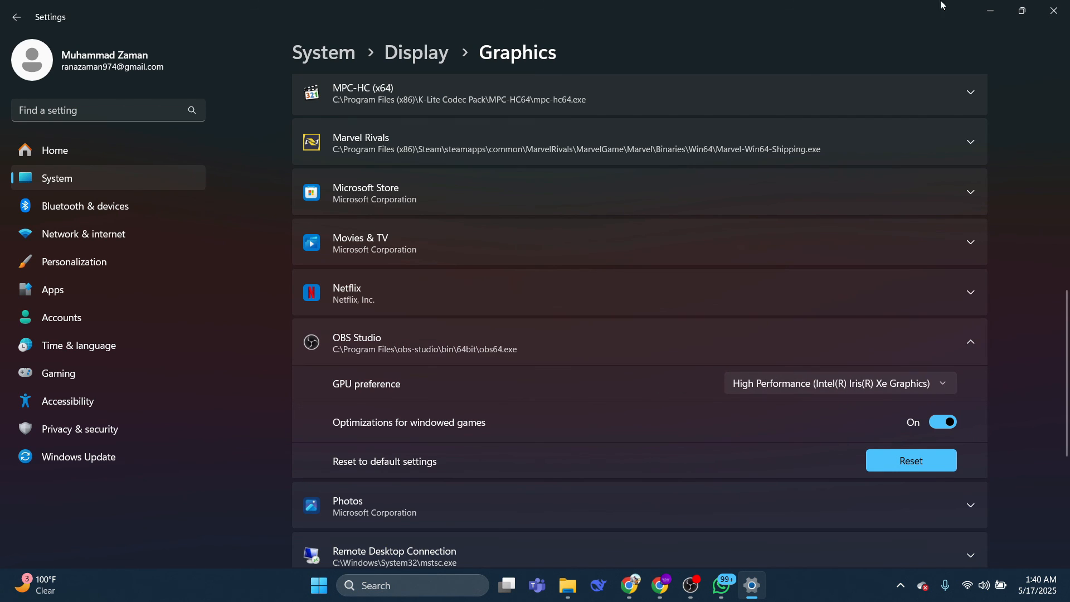
click(1054, 11)
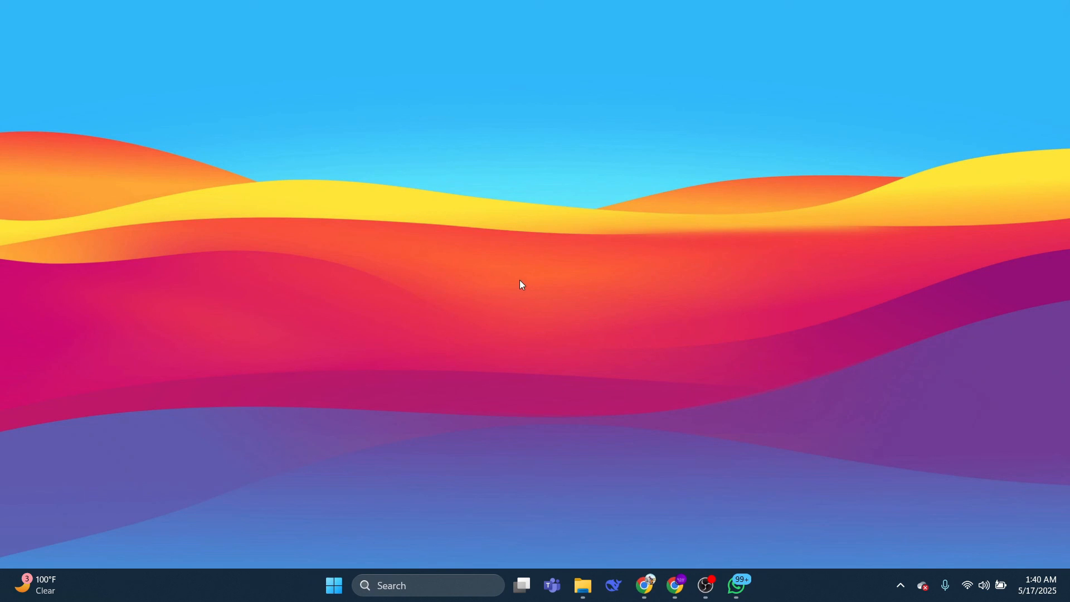